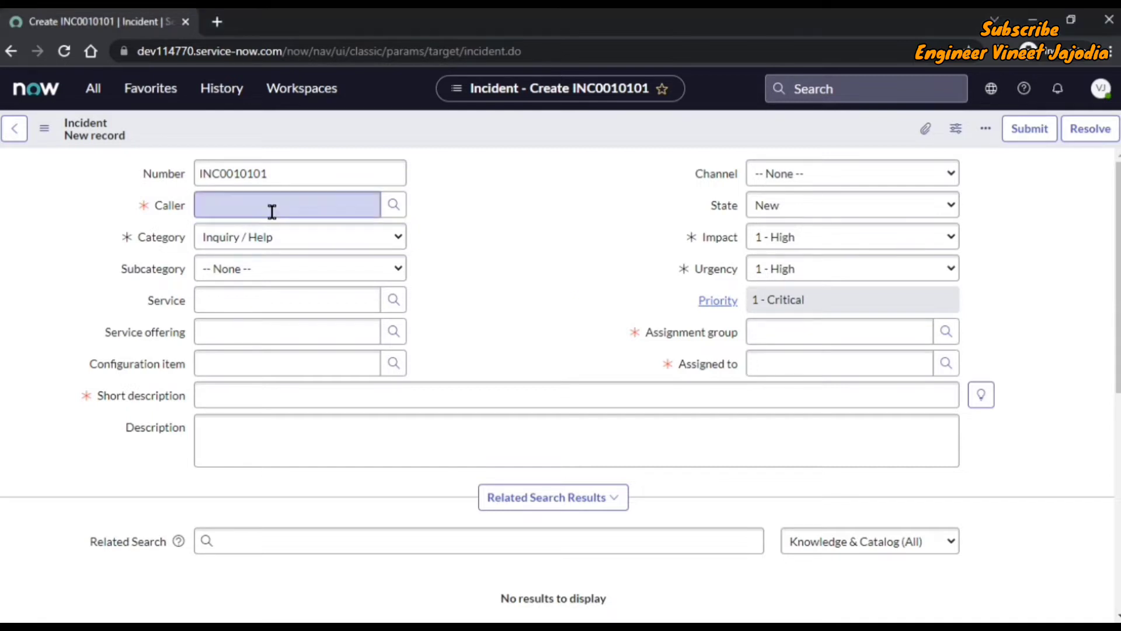
Select the caller from the suggestions and enter 'Test' as the short description.
{"action": "left_click", "coordinate": [270, 208]}
{"action": "type", "text": "Vineet"}
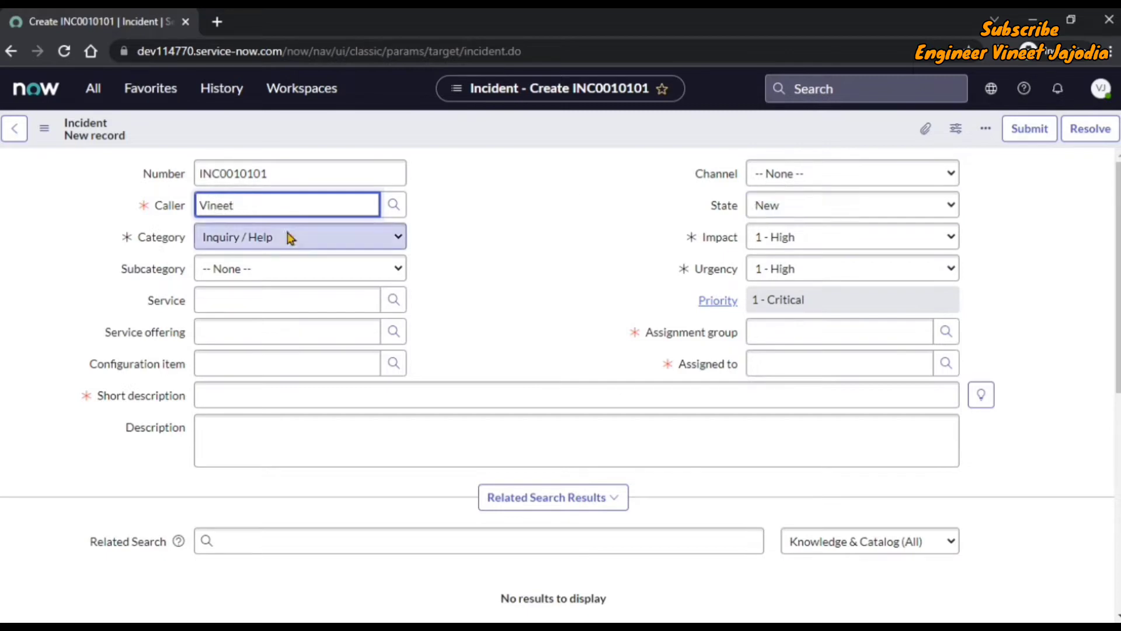
{"action": "left_click", "coordinate": [262, 241]}
{"action": "left_click", "coordinate": [223, 392]}
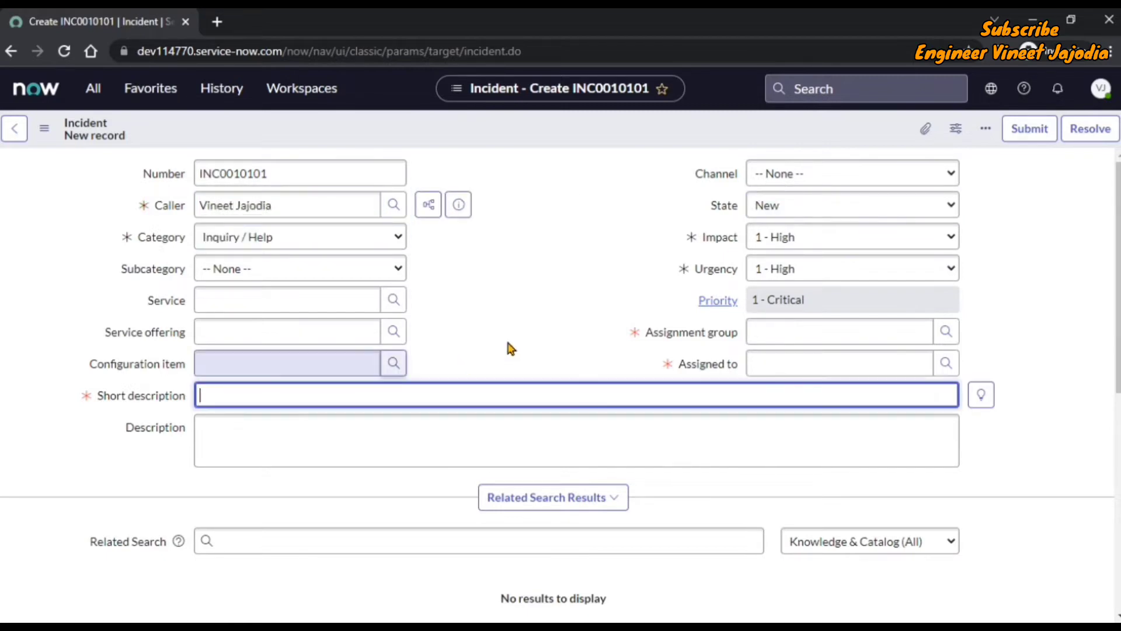
{"action": "type", "text": "Test"}
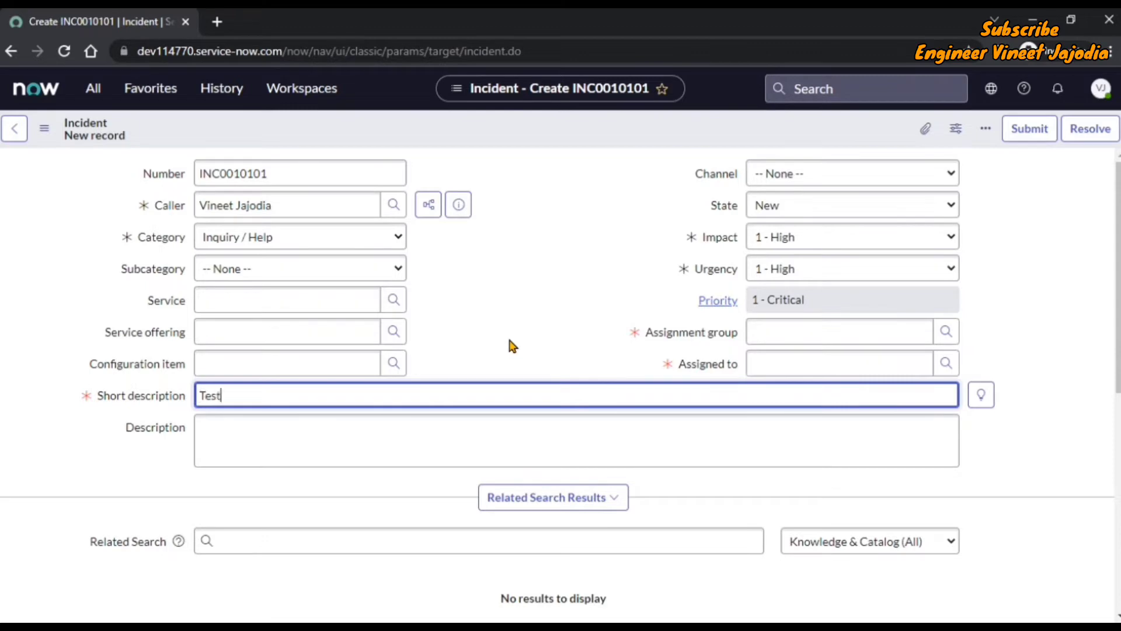
Save the incident from the form menu, which fails on missing Assignment group and Assigned to.
{"action": "left_click", "coordinate": [44, 128]}
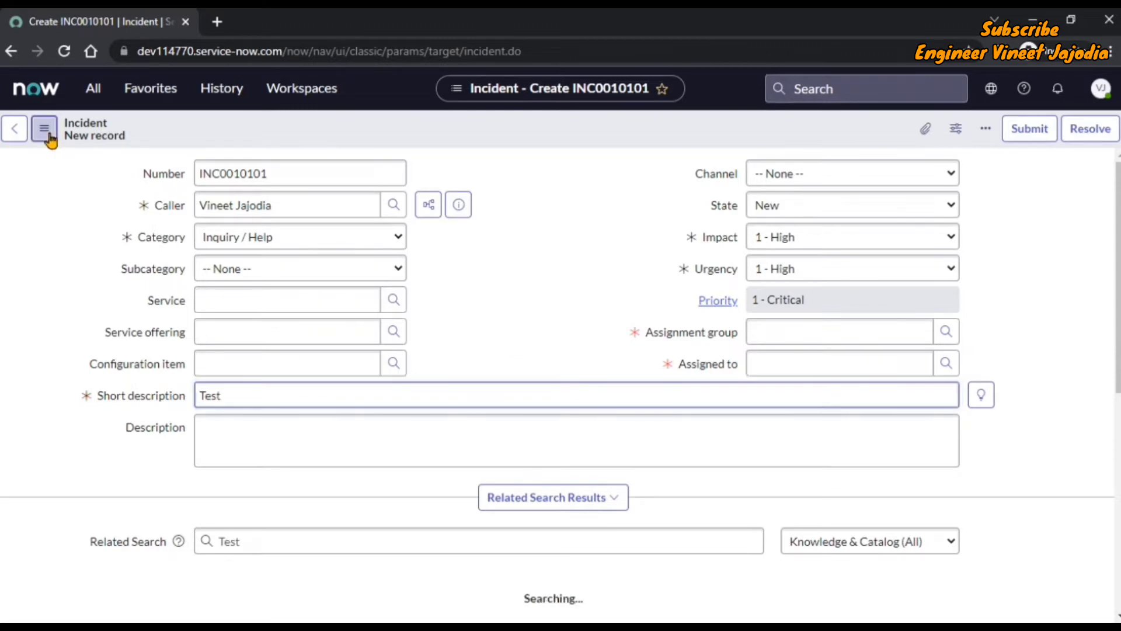
{"action": "mouse_move", "coordinate": [95, 167]}
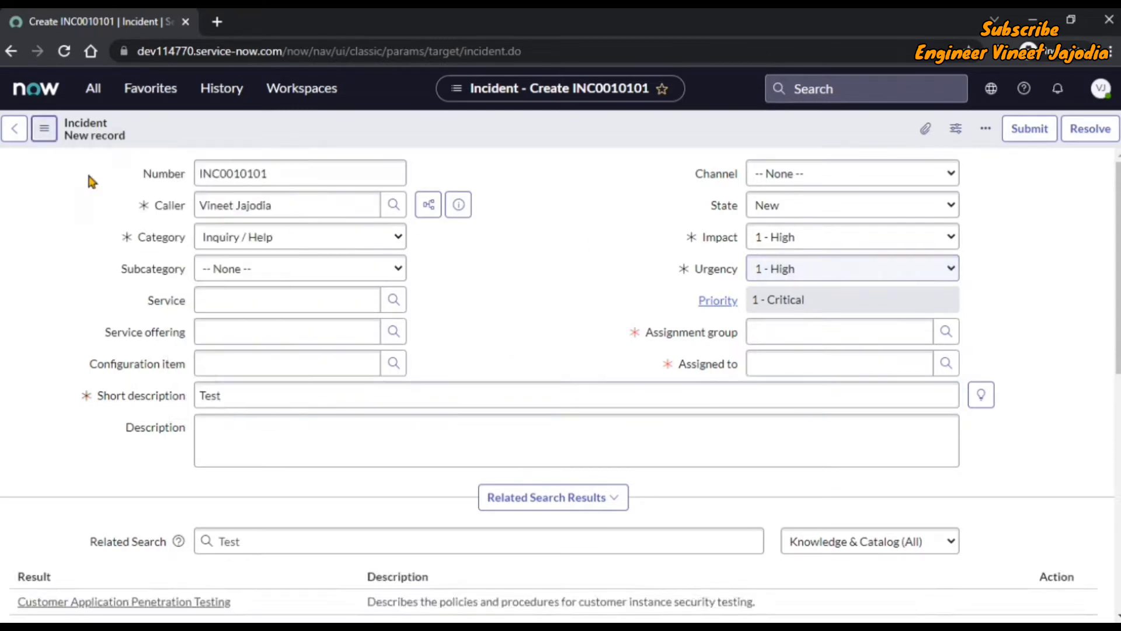
{"action": "left_click", "coordinate": [43, 128]}
{"action": "left_click", "coordinate": [87, 149]}
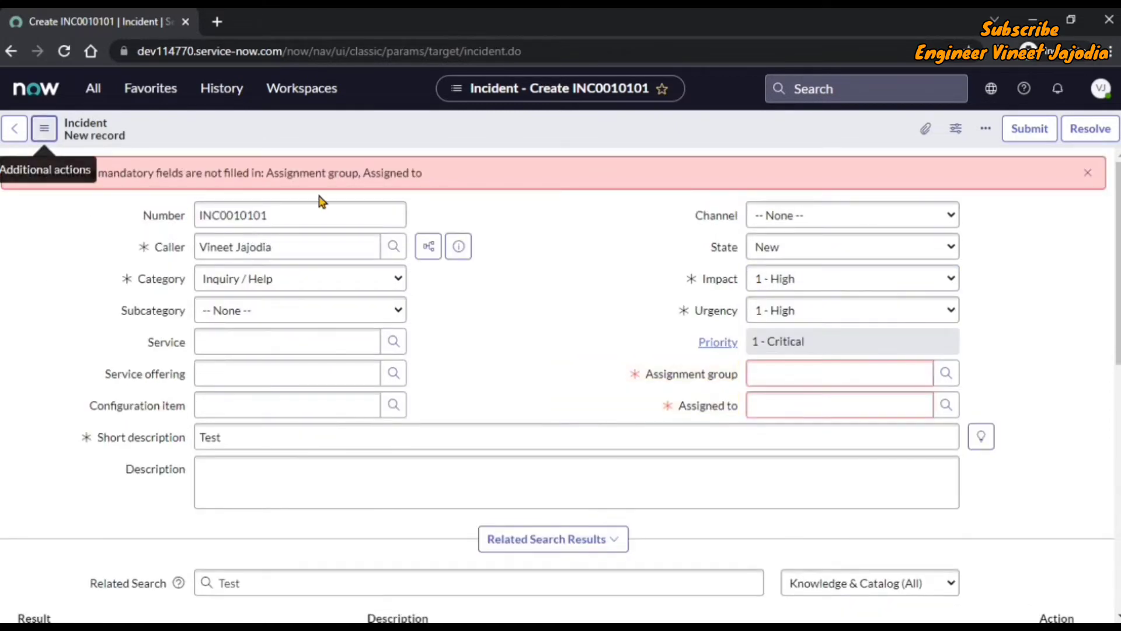
Dismiss the mandatory-fields warning, try Submit (also blocked), and dismiss the warning again.
{"action": "left_click", "coordinate": [1088, 172]}
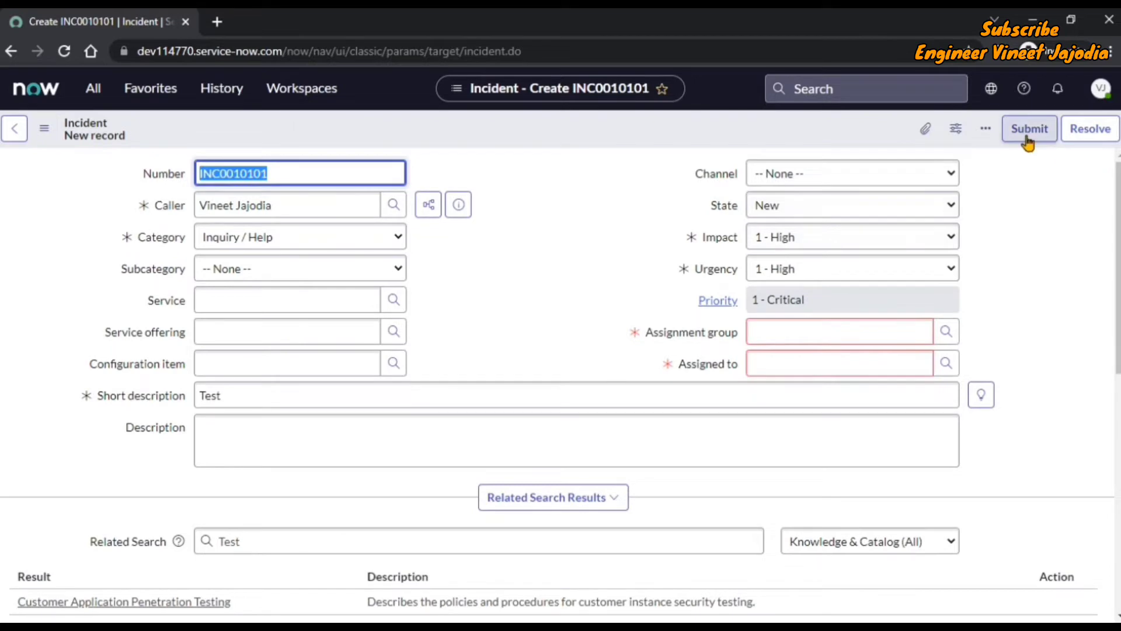
{"action": "left_click", "coordinate": [1027, 137]}
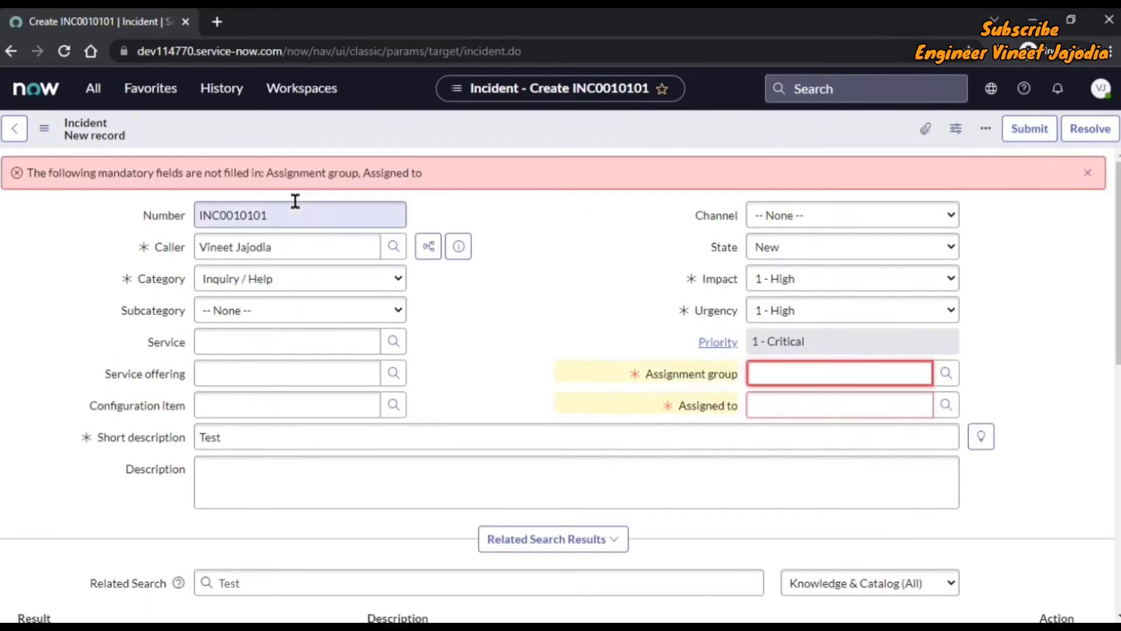
{"action": "left_click", "coordinate": [1088, 174]}
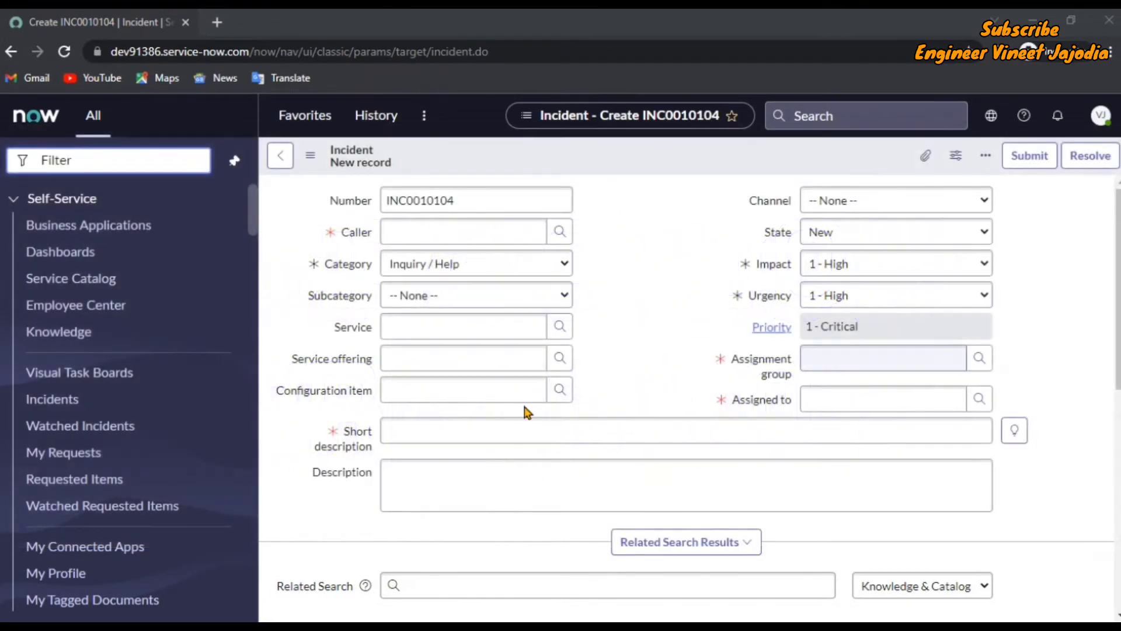
Filter the navigator for 'ui actions' and open System Definition > UI Actions in a new tab.
{"action": "key", "text": "ctrl+alt+g"}
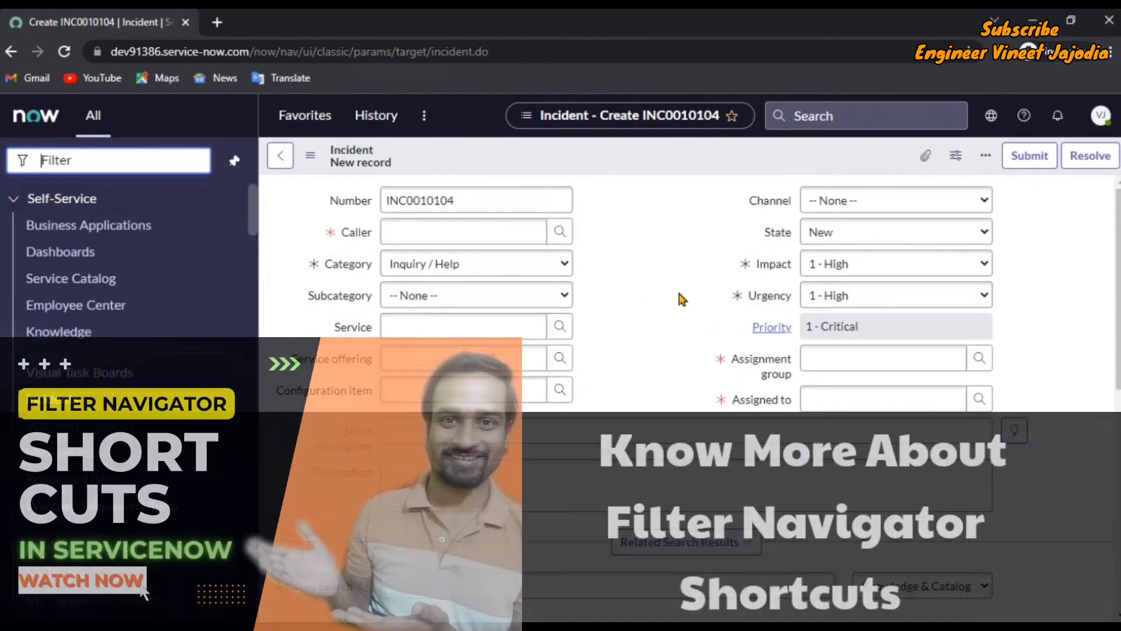
{"action": "type", "text": "ui actions"}
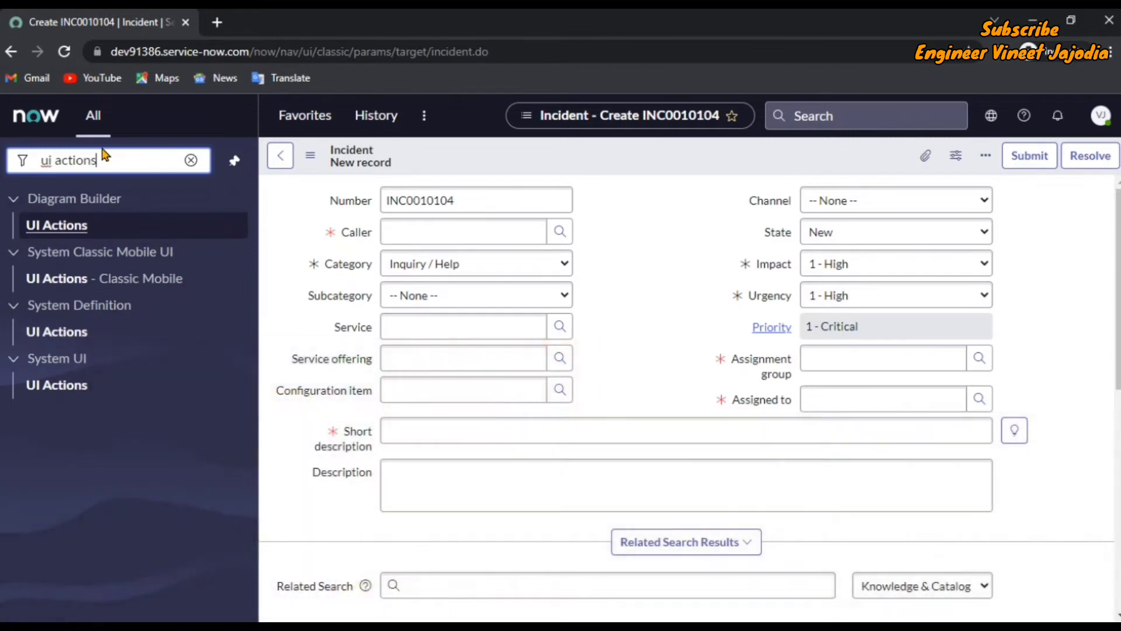
{"action": "middle_click", "coordinate": [71, 337]}
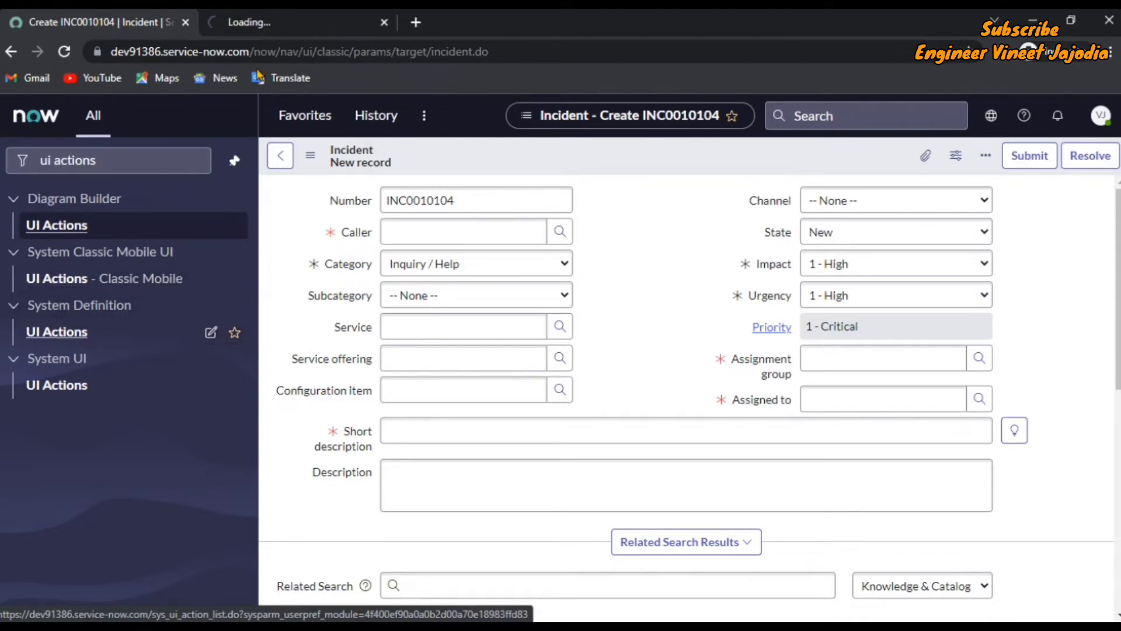
{"action": "left_click", "coordinate": [255, 22]}
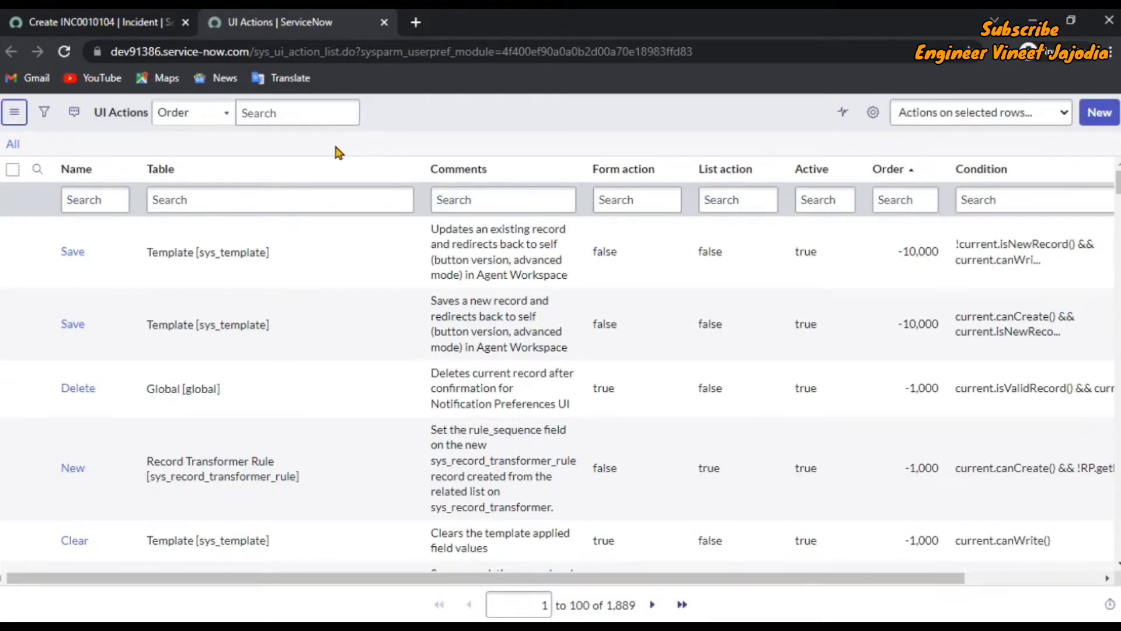
Create a new UI Action record named 'Save As Draft'.
{"action": "left_click", "coordinate": [1098, 112]}
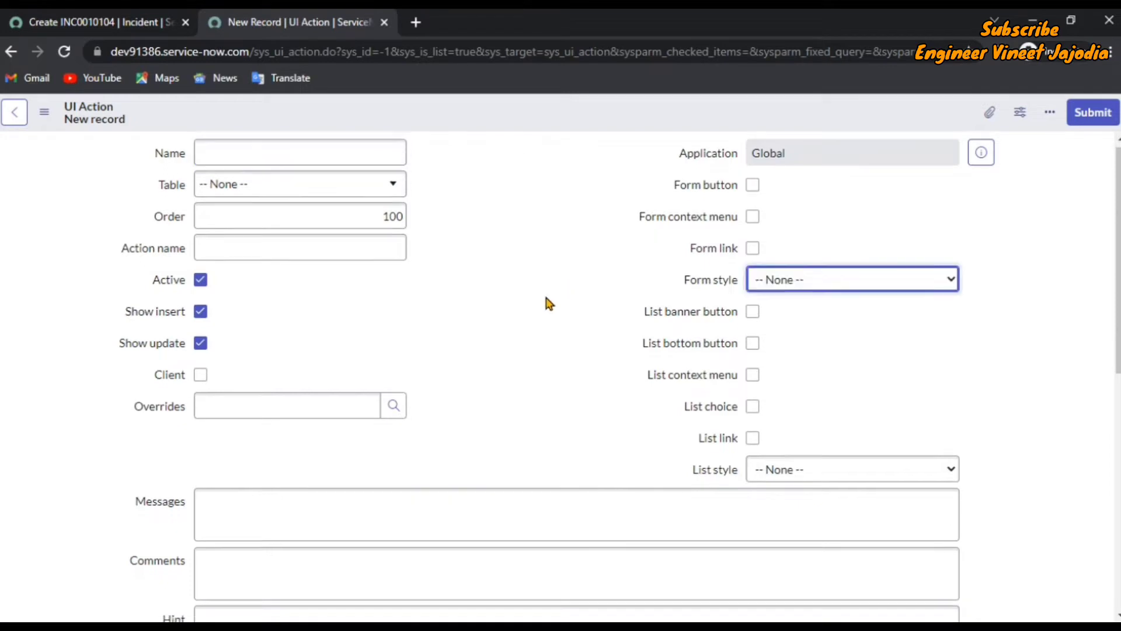
{"action": "scroll", "coordinate": [549, 310], "scroll_direction": "down", "scroll_amount": 3}
{"action": "scroll", "coordinate": [544, 310], "scroll_direction": "up", "scroll_amount": 3}
{"action": "left_click", "coordinate": [254, 158]}
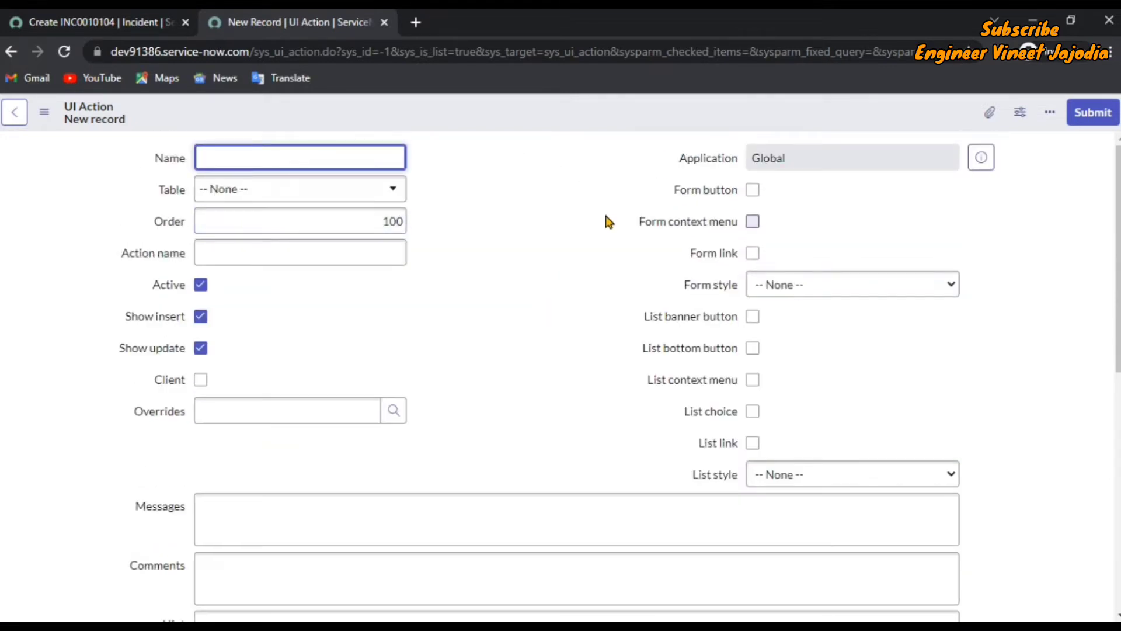
{"action": "type", "text": "Save As Draft"}
Set the action's table to Incident [incident] and enable Form button.
{"action": "left_click", "coordinate": [606, 221]}
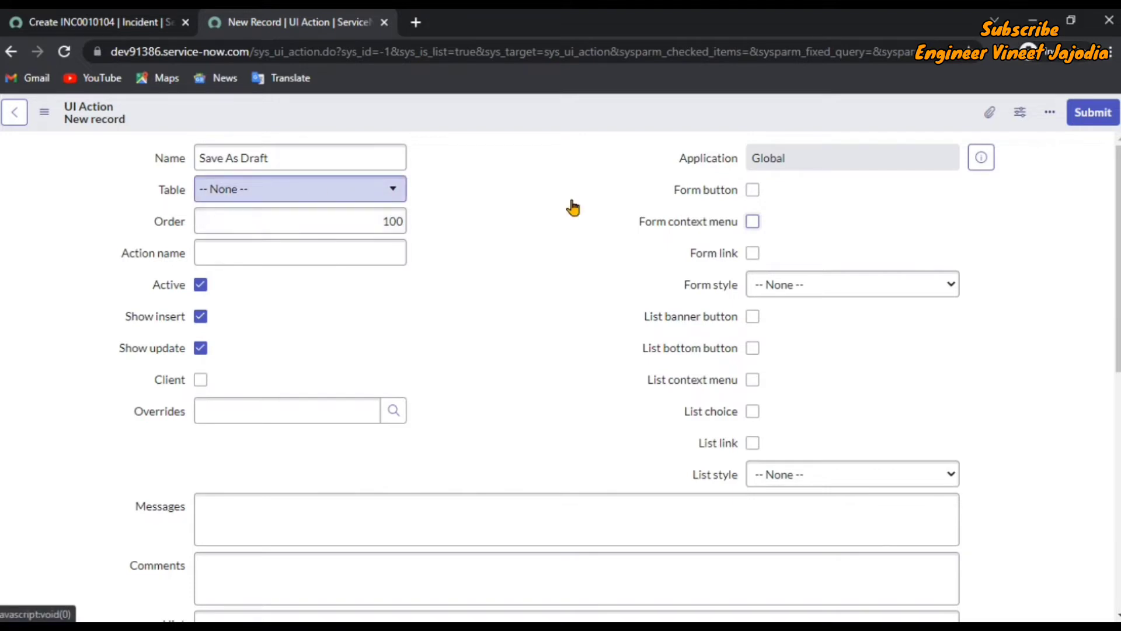
{"action": "left_click", "coordinate": [368, 199]}
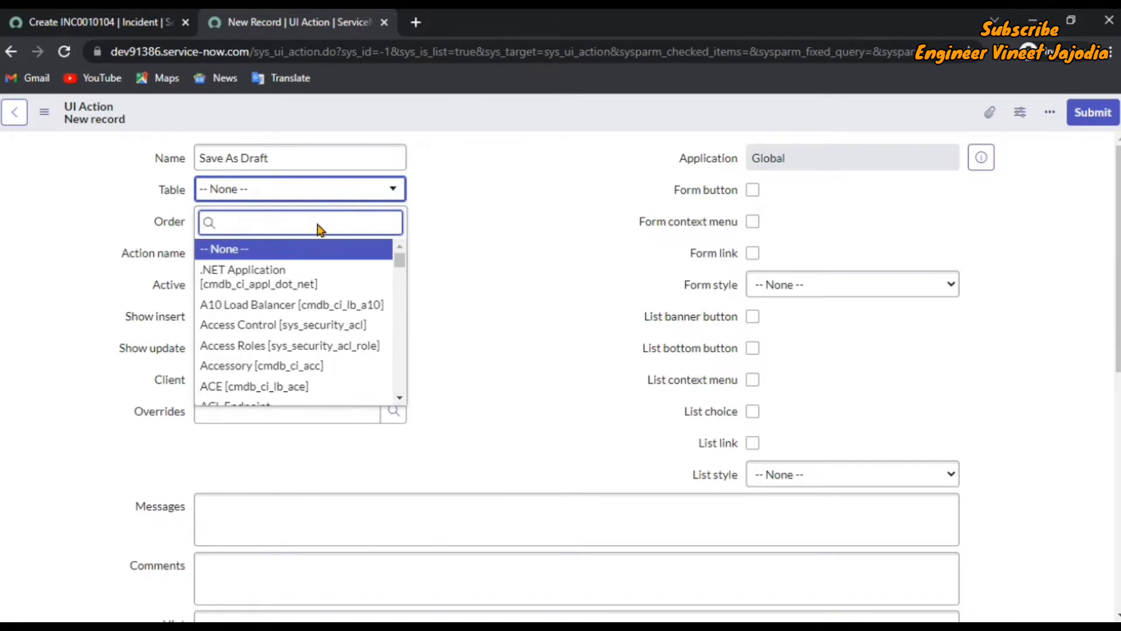
{"action": "type", "text": "Incide"}
{"action": "left_click", "coordinate": [313, 257]}
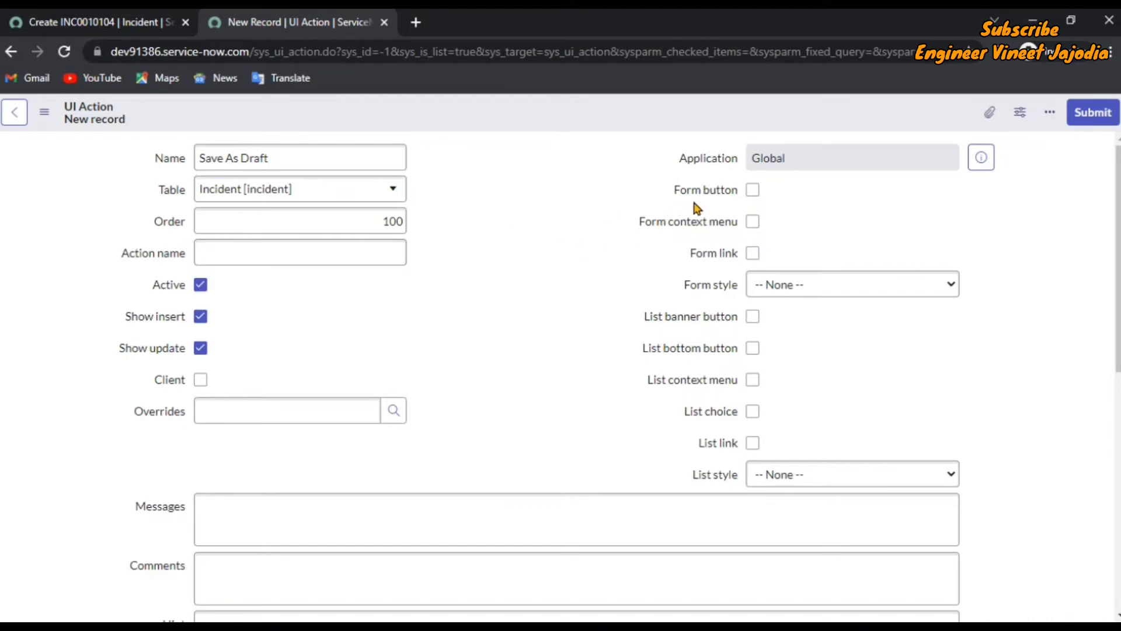
{"action": "left_click", "coordinate": [753, 190]}
Enter current.canWrite() in the UI Action's Condition field.
{"action": "scroll", "coordinate": [538, 307], "scroll_direction": "down", "scroll_amount": 2}
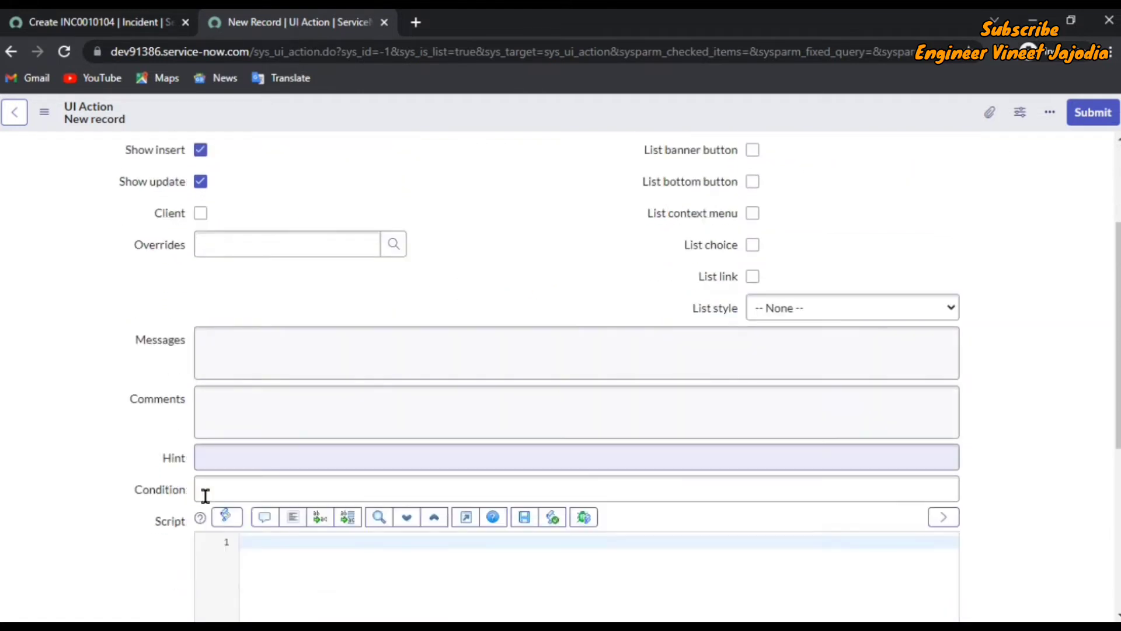
{"action": "left_click", "coordinate": [230, 489]}
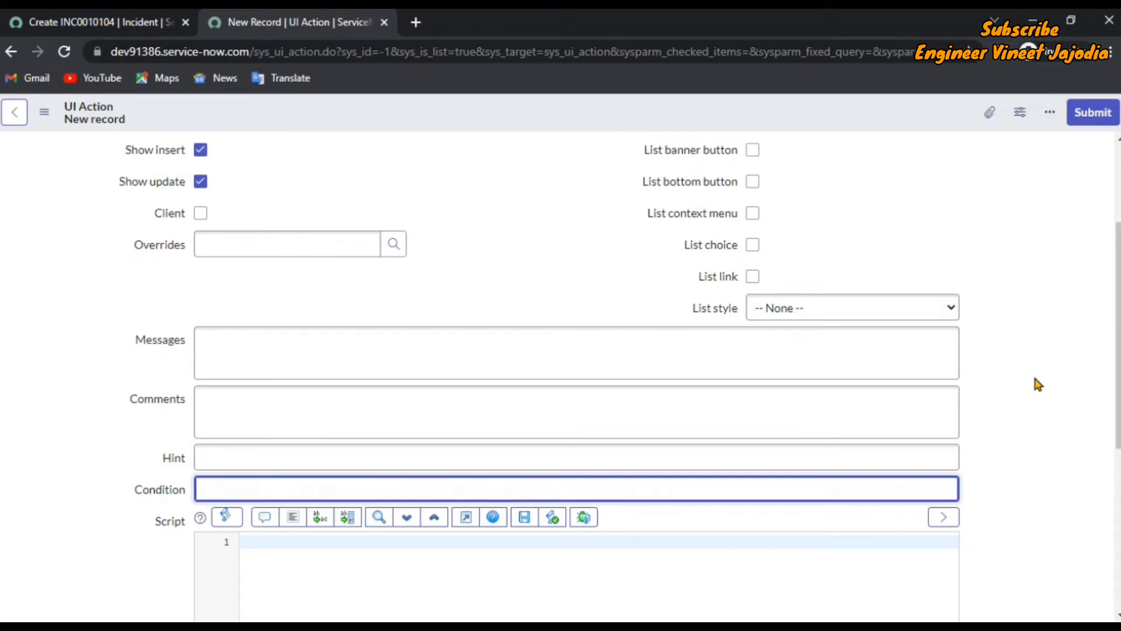
{"action": "type", "text": "current.canWrite()"}
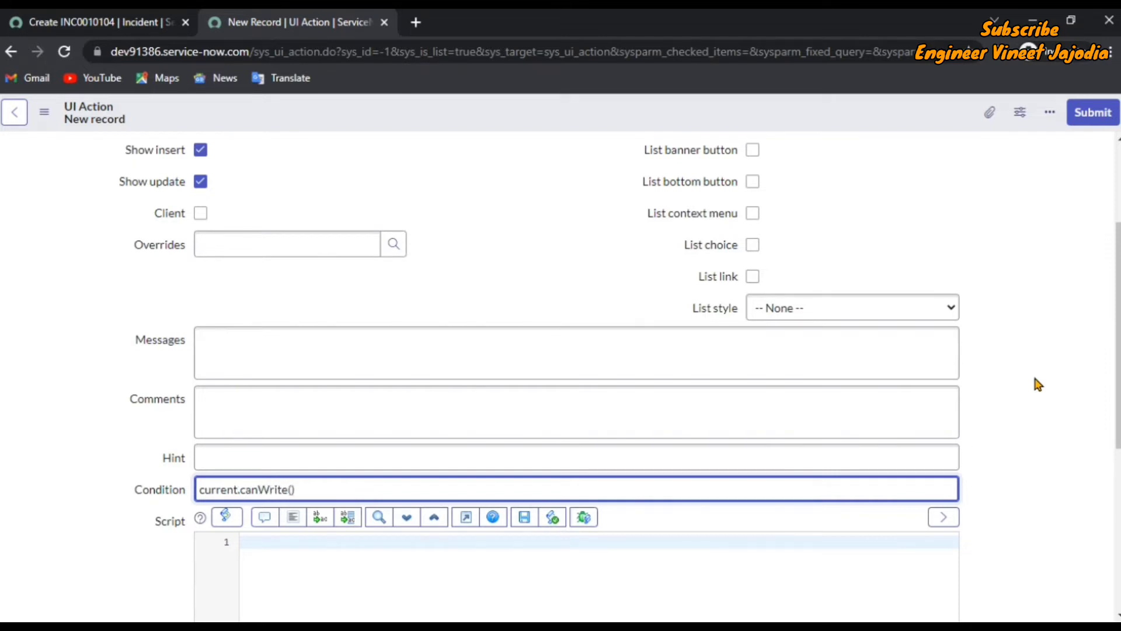
{"action": "scroll", "coordinate": [1036, 381], "scroll_direction": "down", "scroll_amount": 2}
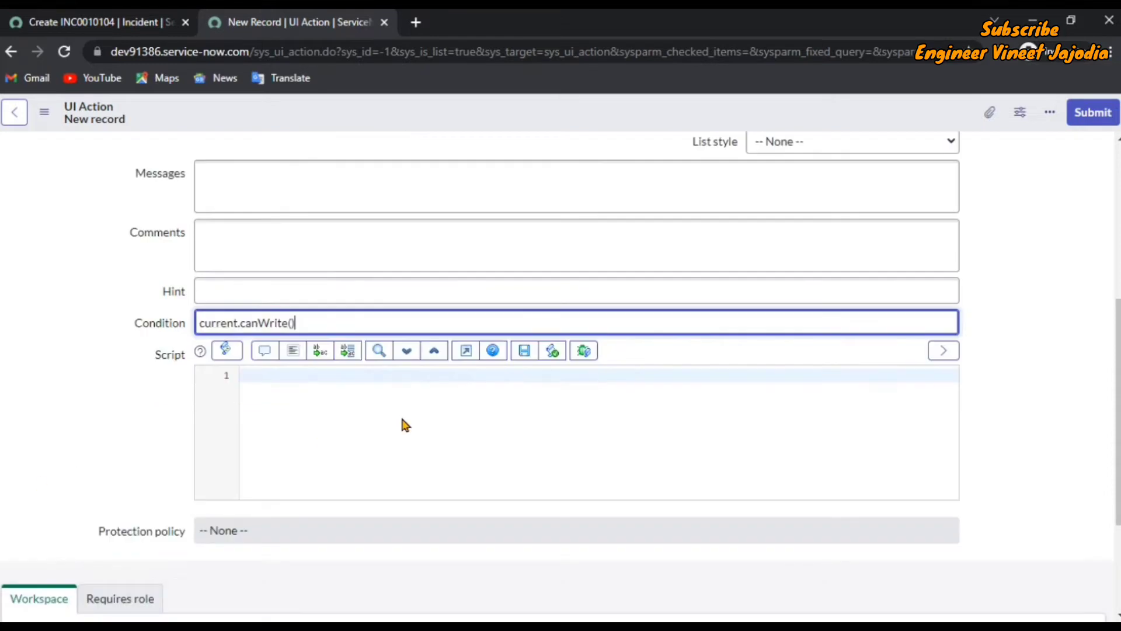